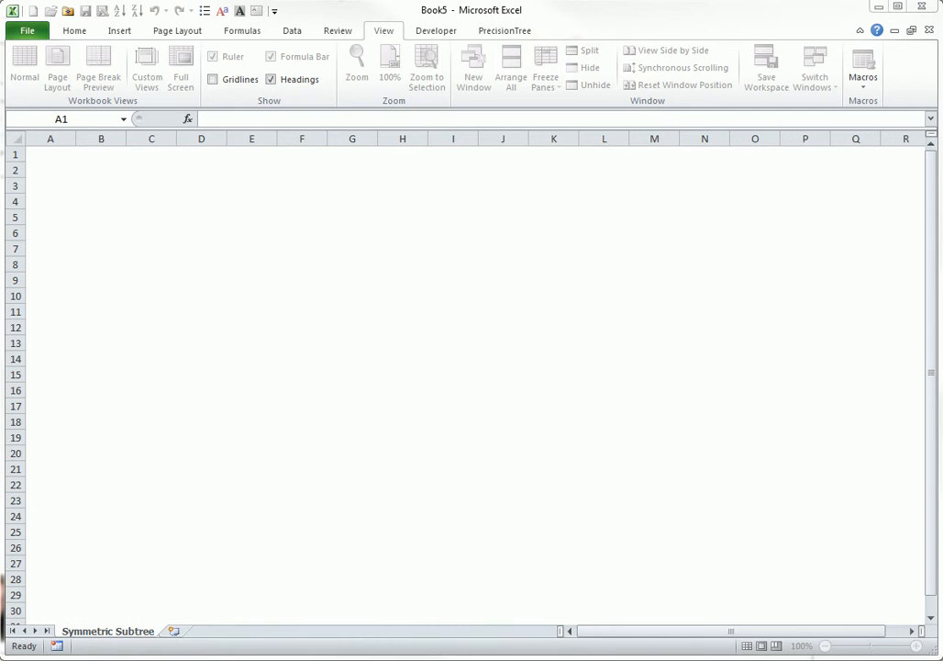
Create a new decision tree starting in cell A1 and name the model Advertising
left_click(493, 34)
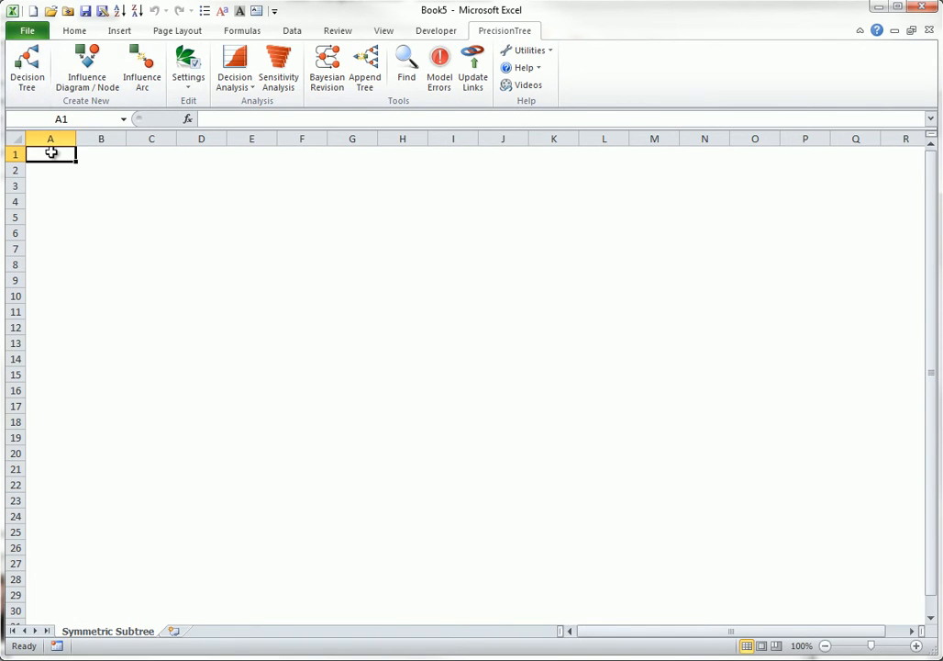
left_click(32, 71)
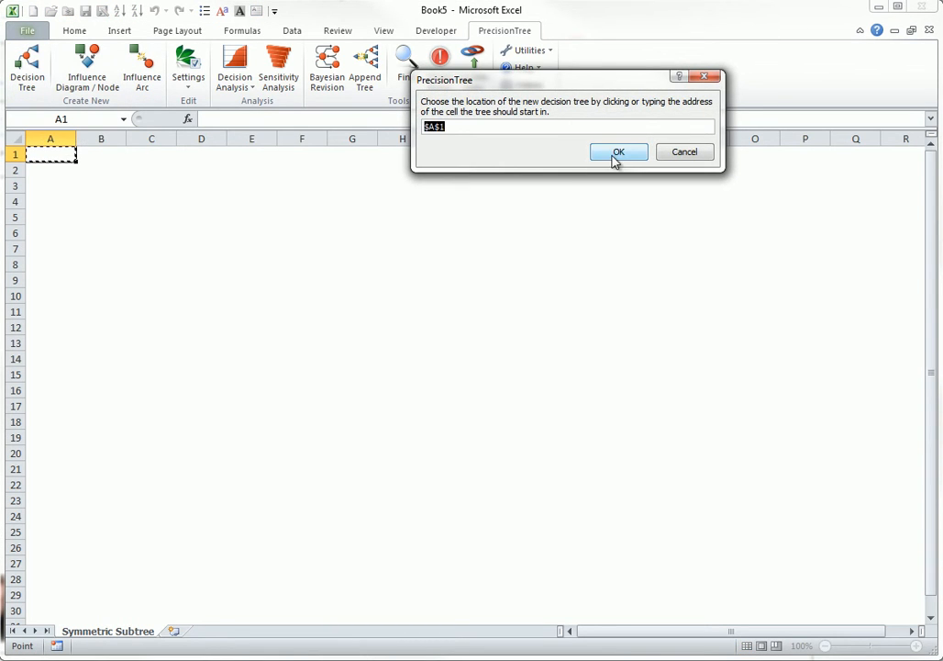
left_click(615, 151)
type("A")
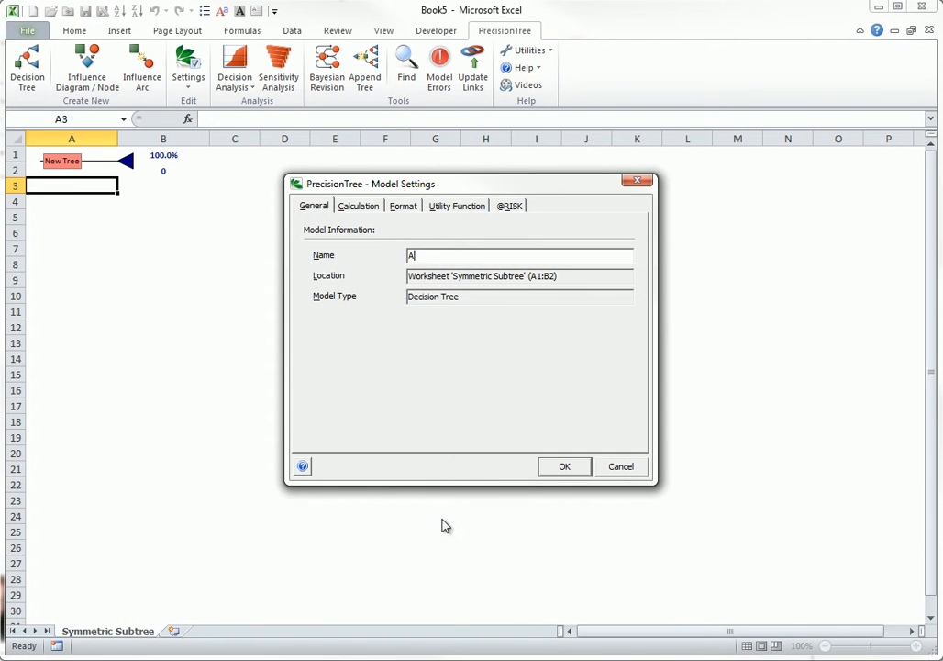
type("dvertising")
left_click(564, 467)
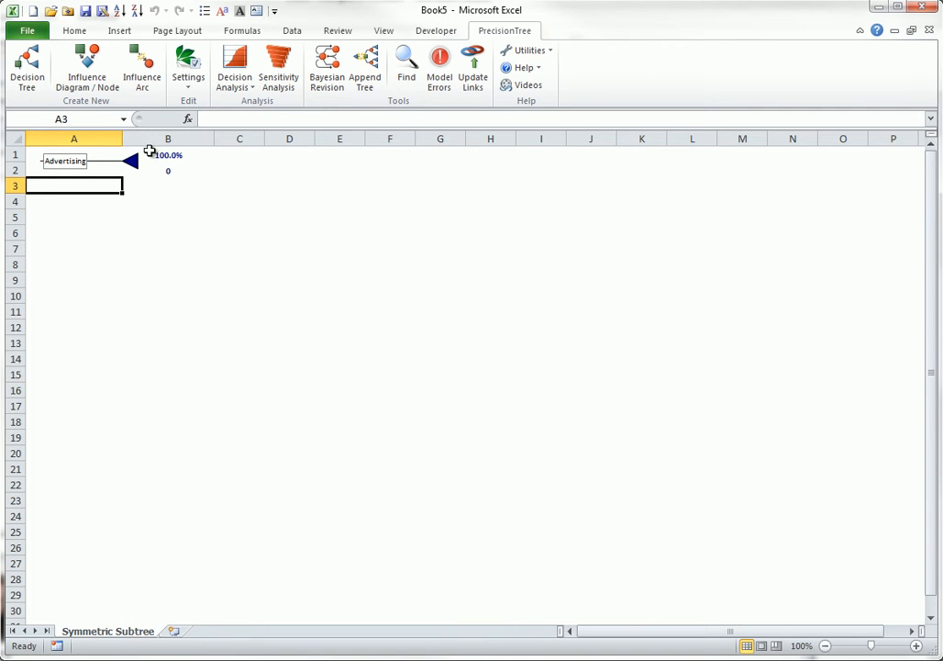
Start appending a symmetric subtree at the tree's end node, with a first node named Q1 advertising of type Decision
left_click(132, 164)
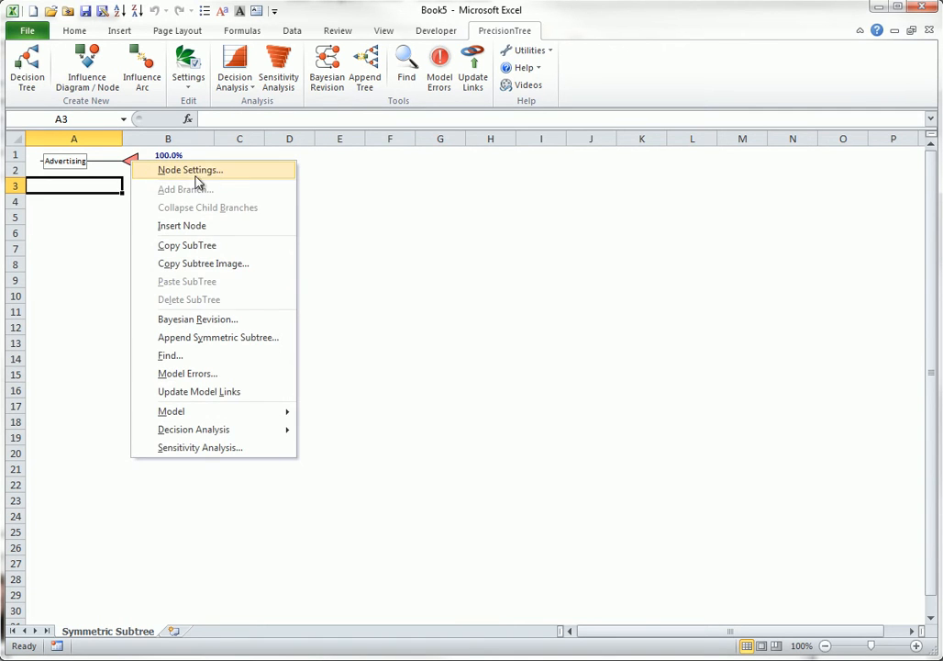
left_click(196, 343)
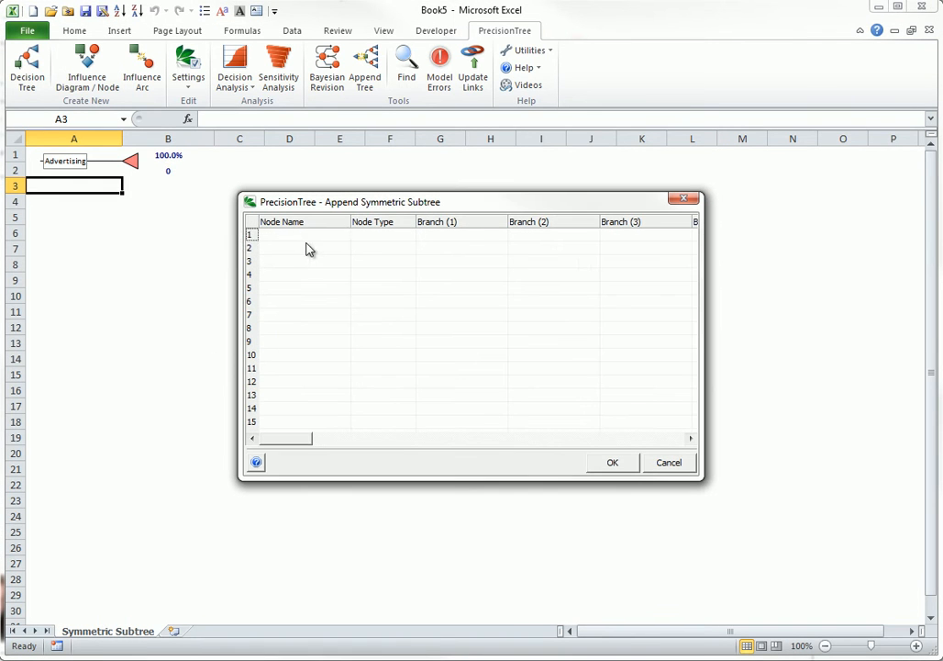
type("Q1 advertising")
key("Tab")
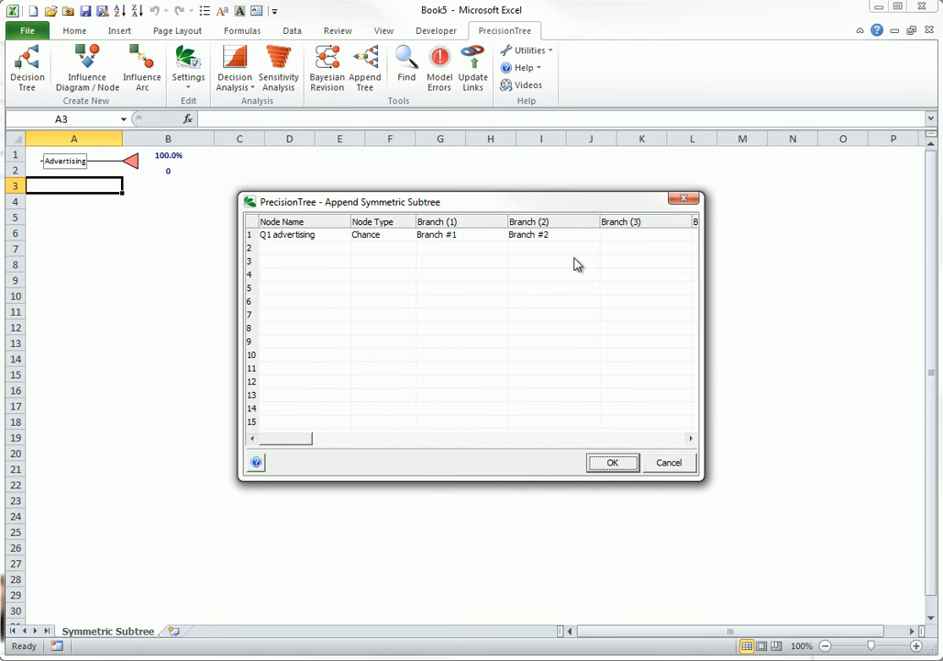
left_click(397, 238)
left_click(410, 235)
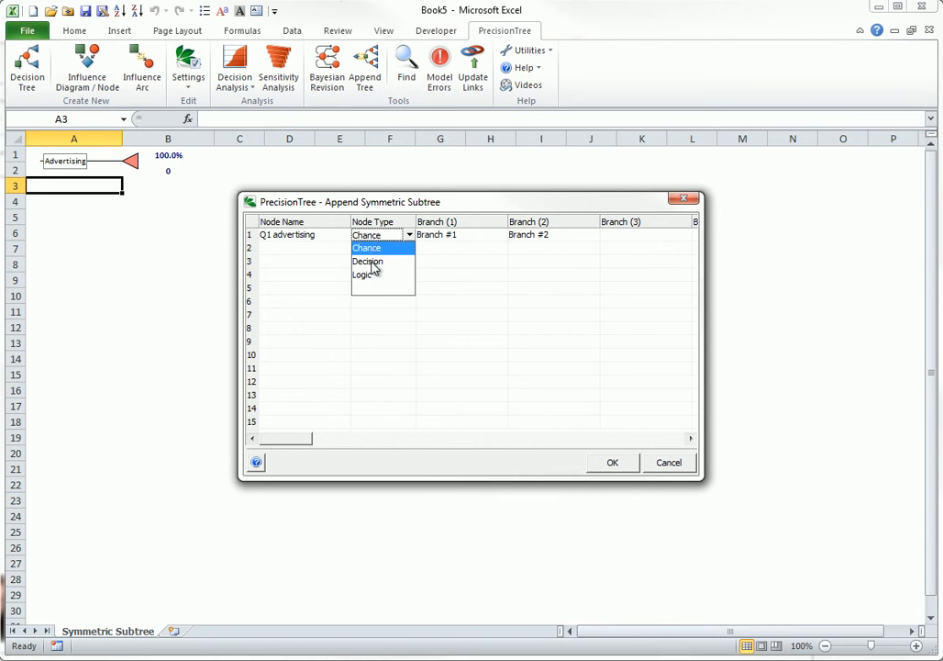
left_click(374, 262)
Name the two branches of the Q1 advertising node Usual and New
left_click(436, 236)
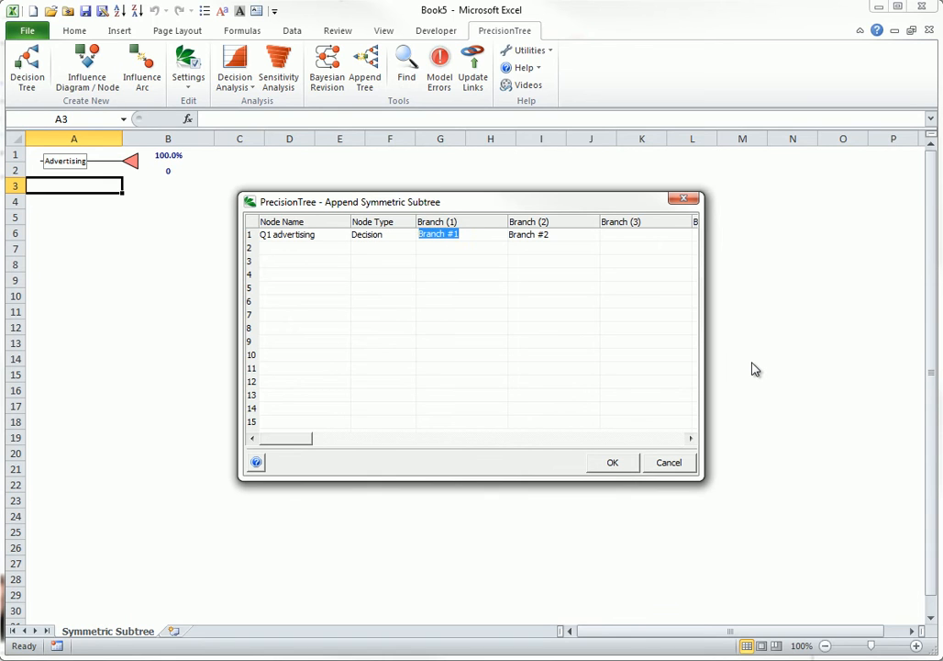
type("Usual")
left_click(545, 234)
type("New")
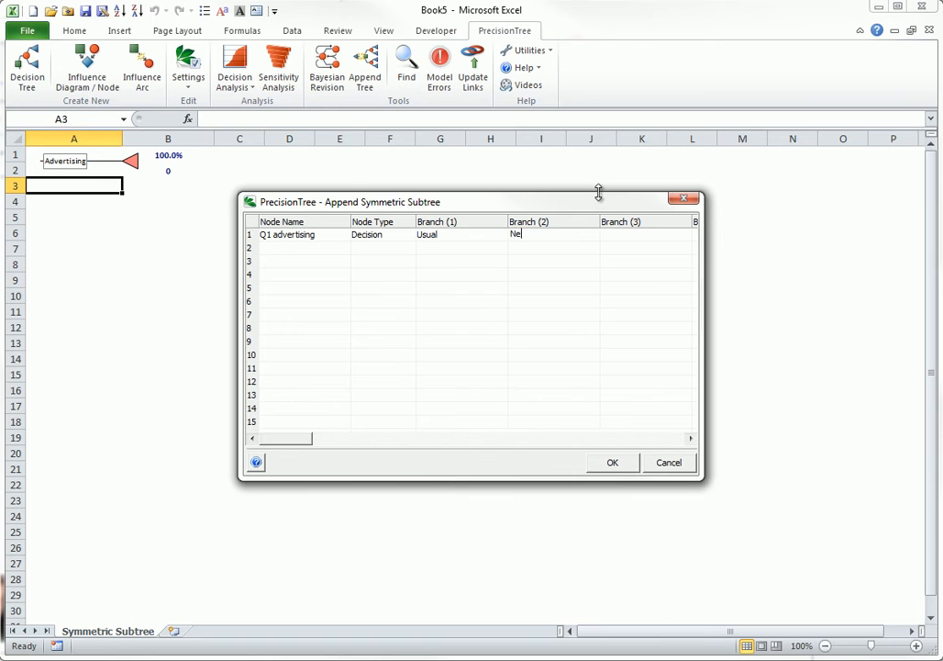
Add a second node, Q1 sales, of type Chance with branches Low, Medium and High
left_click(290, 247)
type("Q1 sales")
left_click(404, 247)
left_click(436, 248)
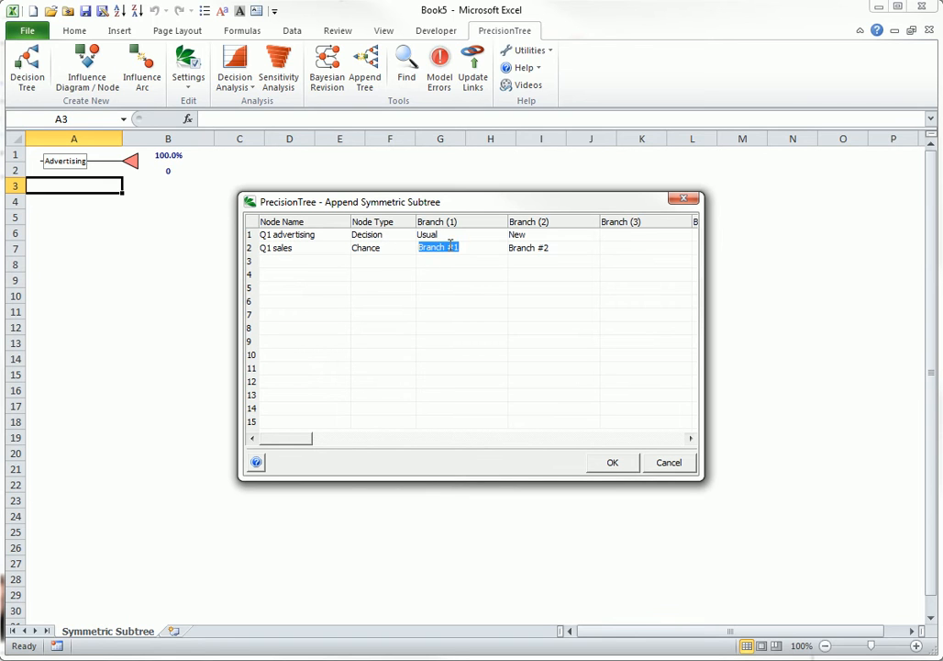
type("Low")
left_click(532, 248)
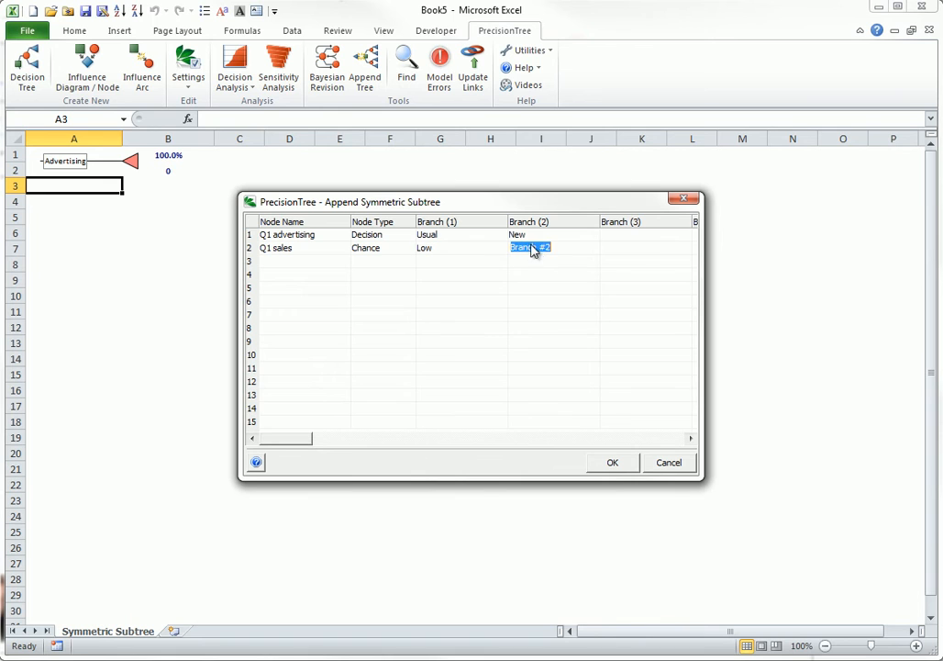
type("Medium")
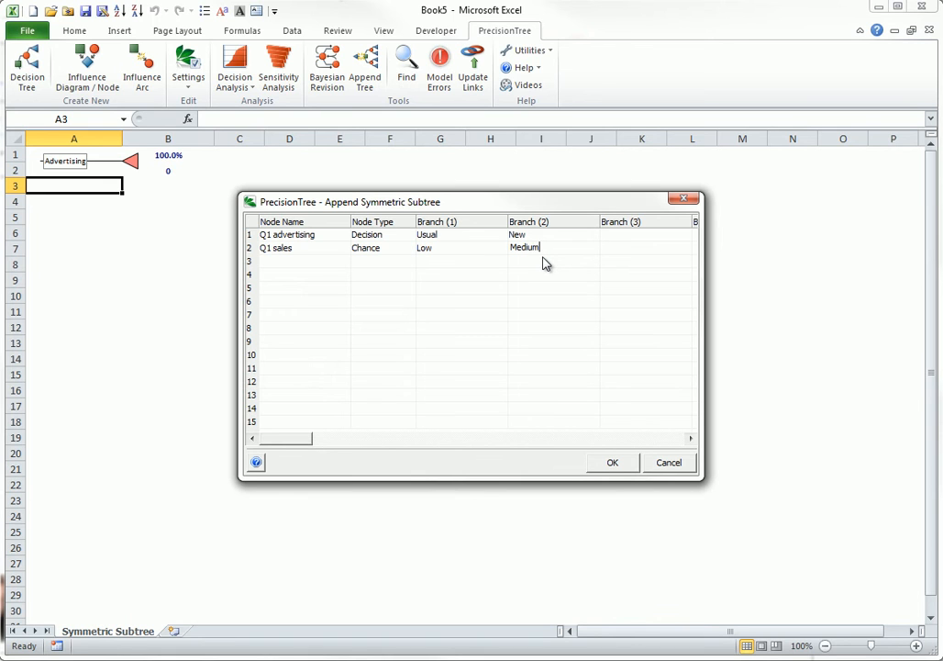
left_click(610, 252)
type("High")
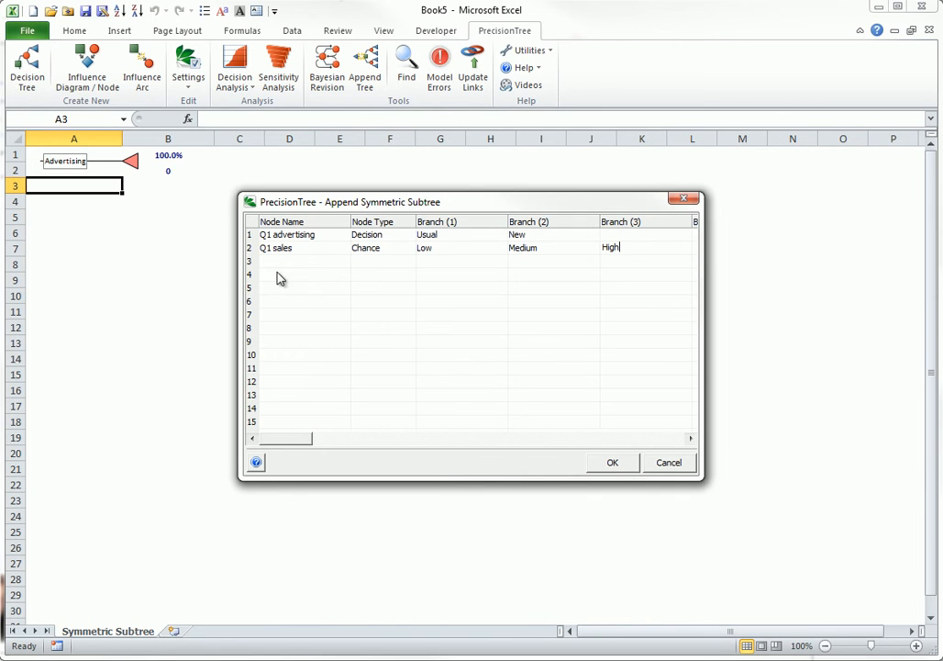
Add a third node named Q2 advertising and set its type to Decision
left_click(338, 257)
type("Q2 advertising")
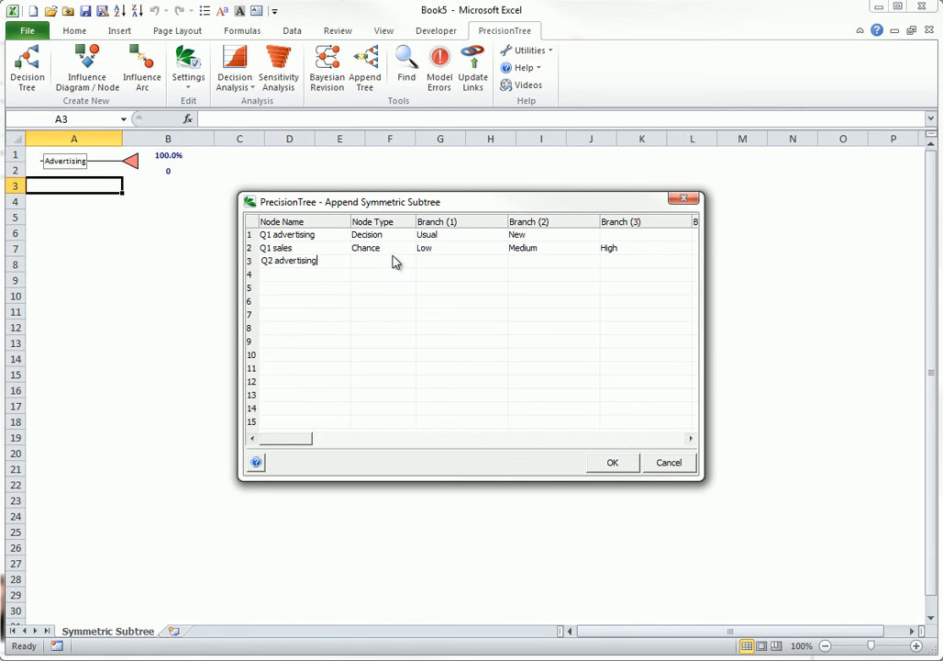
left_click(410, 262)
left_click(409, 263)
left_click(413, 283)
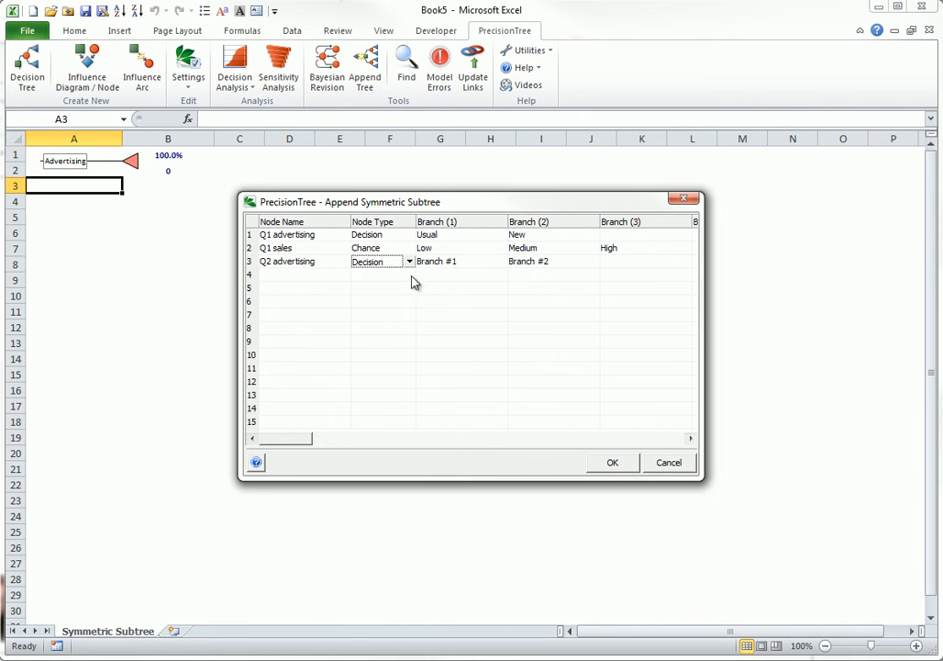
Name the two branches of the Q2 advertising node Usual and New
left_click(431, 262)
type("U")
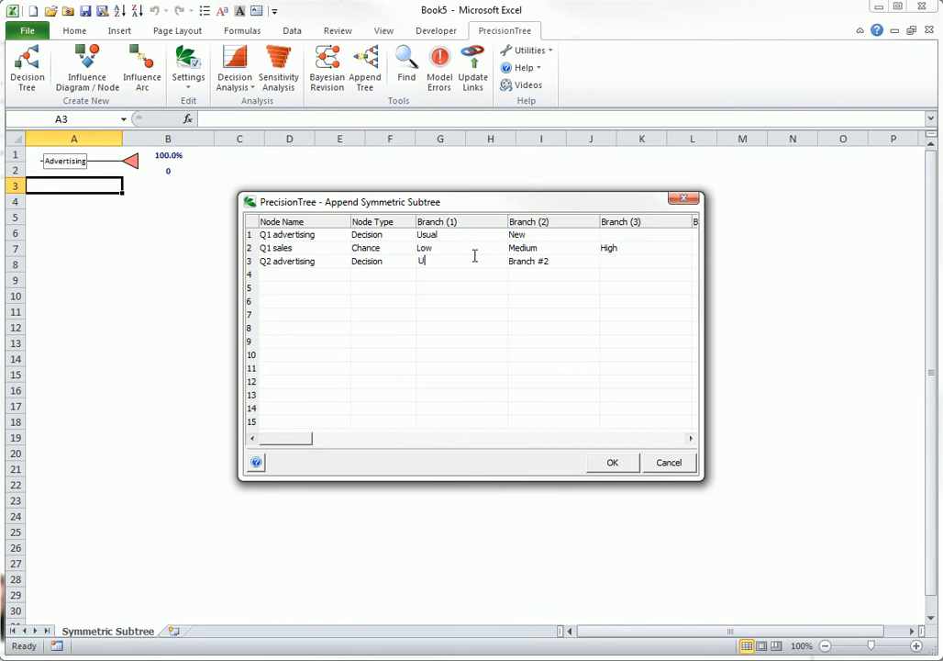
type("sual")
left_click(529, 263)
type("New")
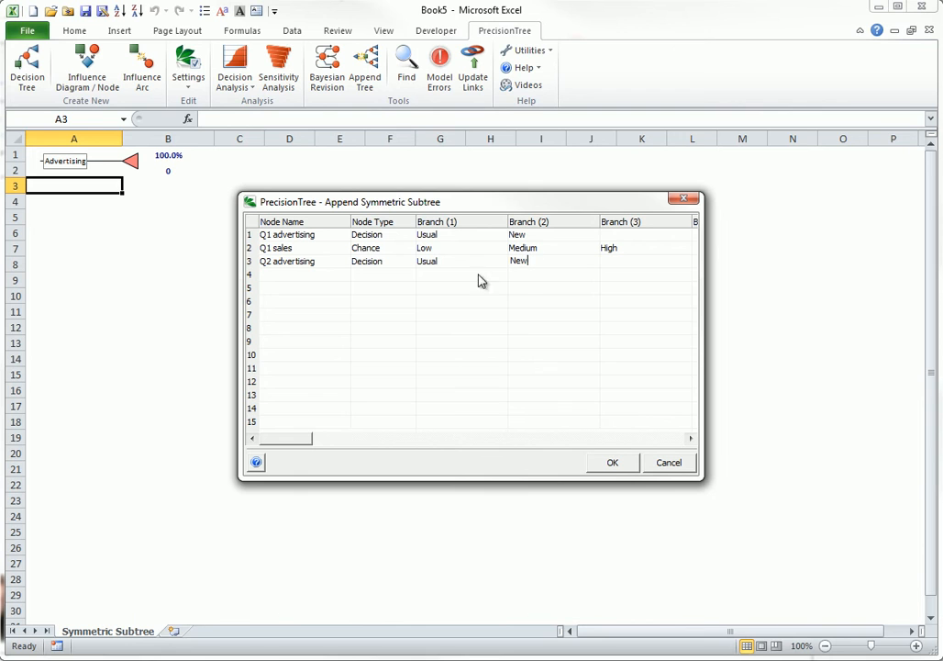
Add a fourth node, Q2 sales, of type Chance with branches Low, Medium and High, and generate the symmetric subtree
left_click(279, 276)
type("Q2 sales")
left_click(446, 277)
type("Low")
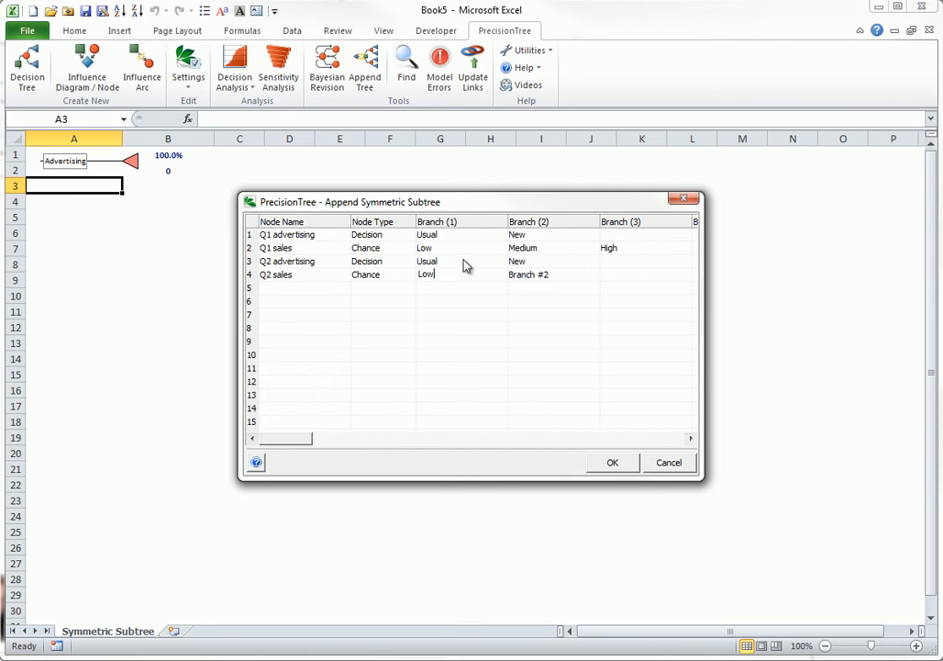
left_click(519, 273)
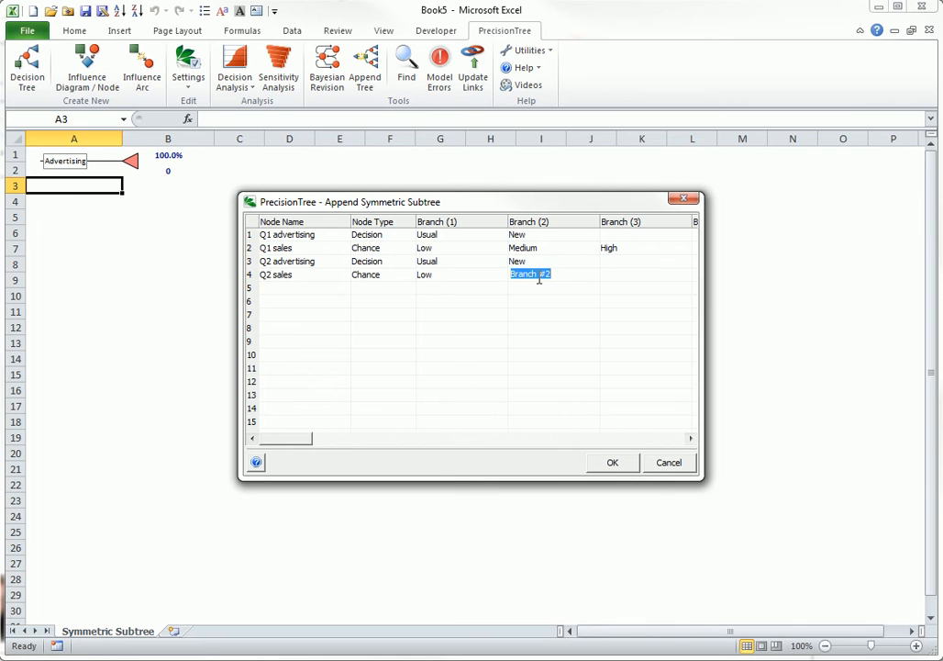
type("Medium")
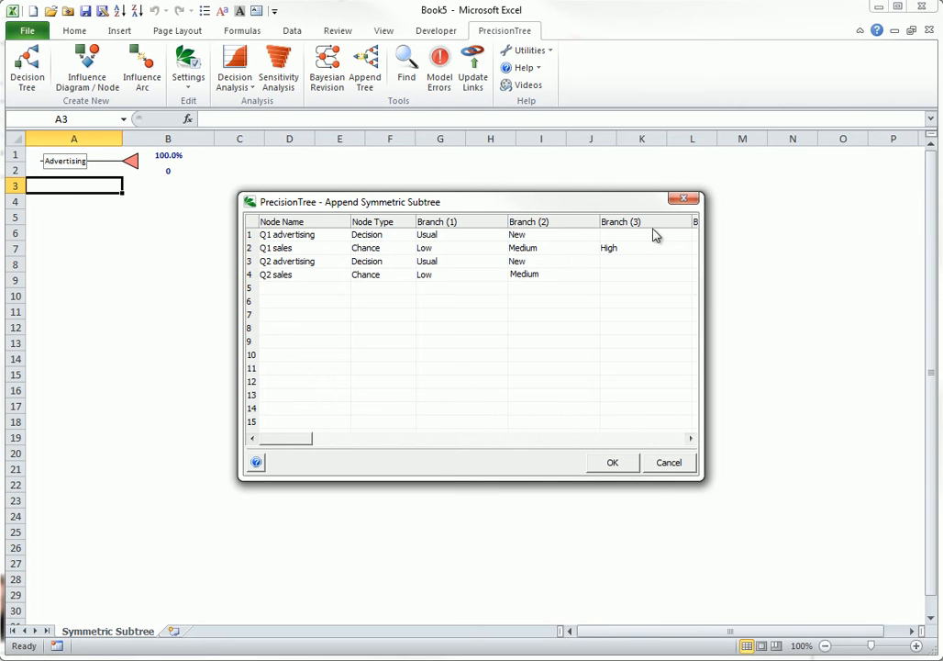
left_click(646, 275)
type("High")
left_click(612, 463)
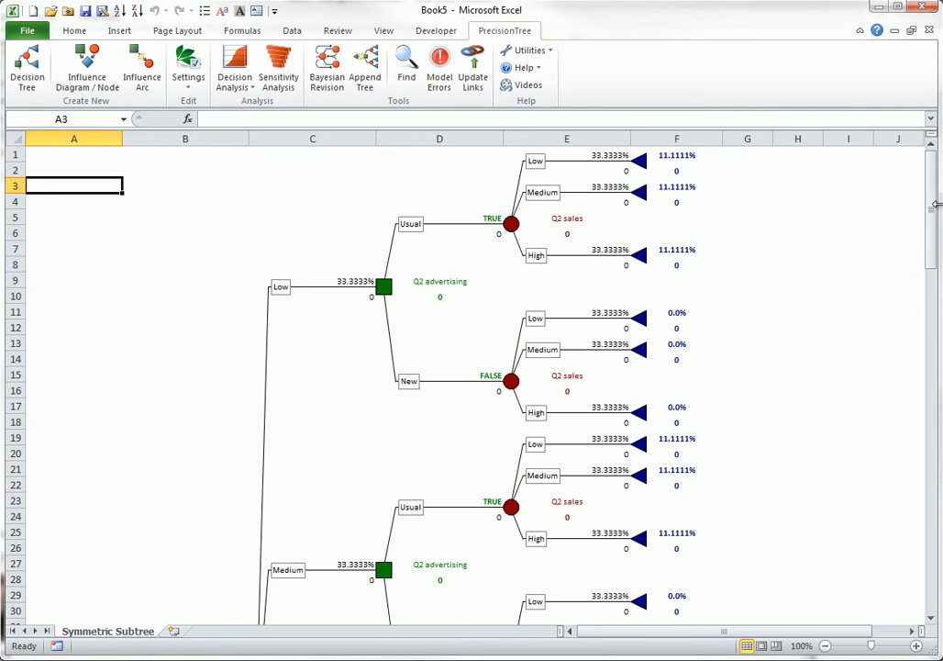
Delete the Usual branch and its successors from the lowest Q2 advertising node, which follows New advertising and High Q1 sales
left_click_drag(932, 213, 932, 237)
left_click_drag(930, 290, 888, 568)
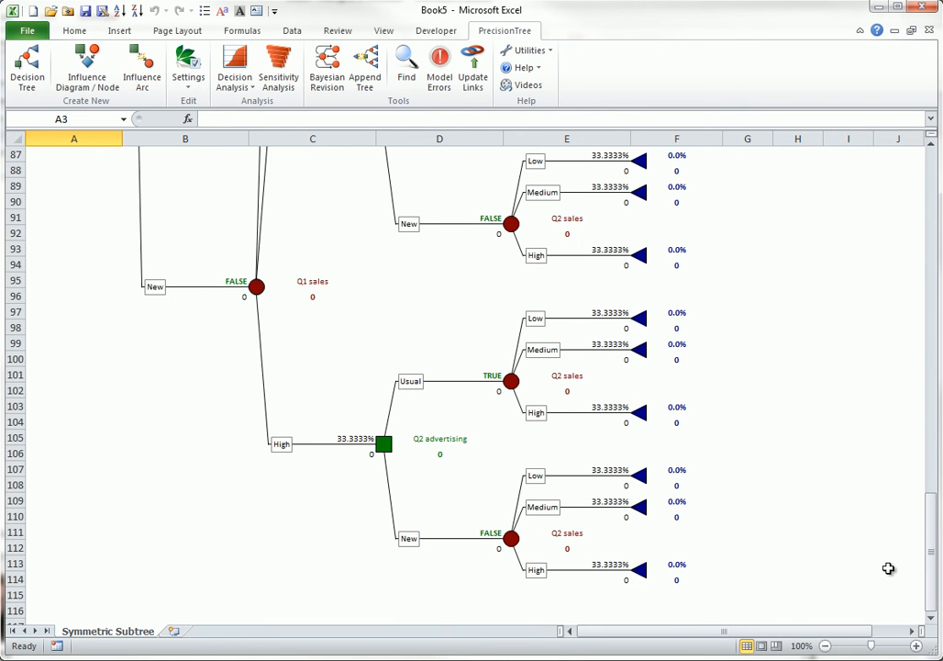
right_click(392, 409)
left_click(423, 432)
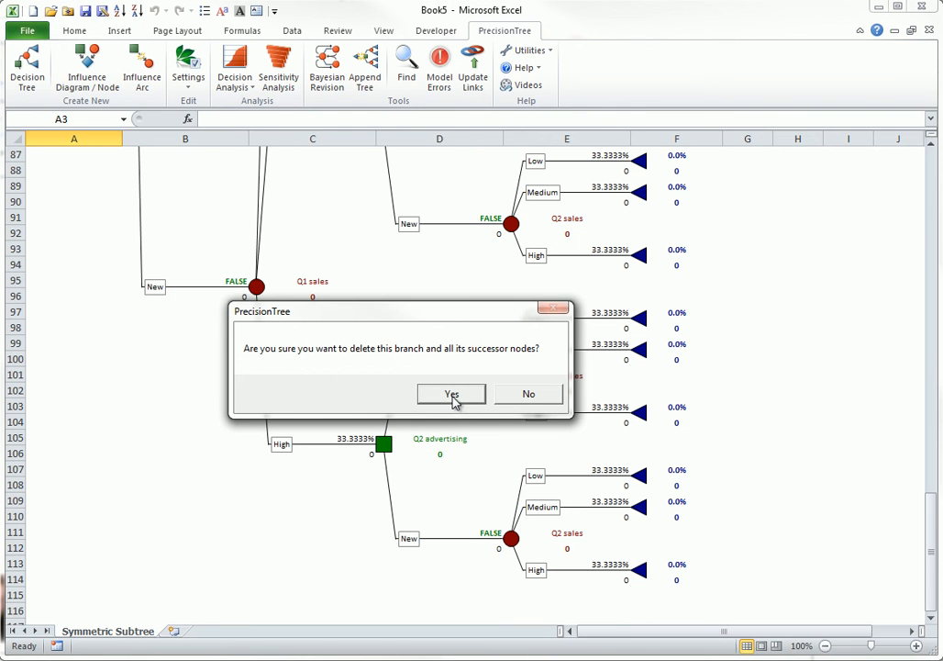
left_click(451, 394)
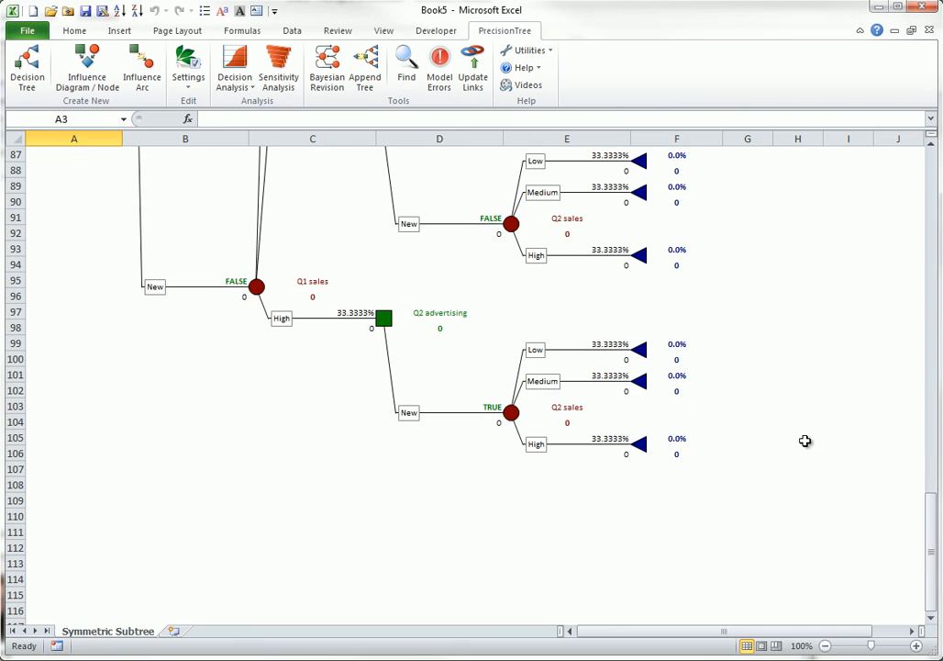